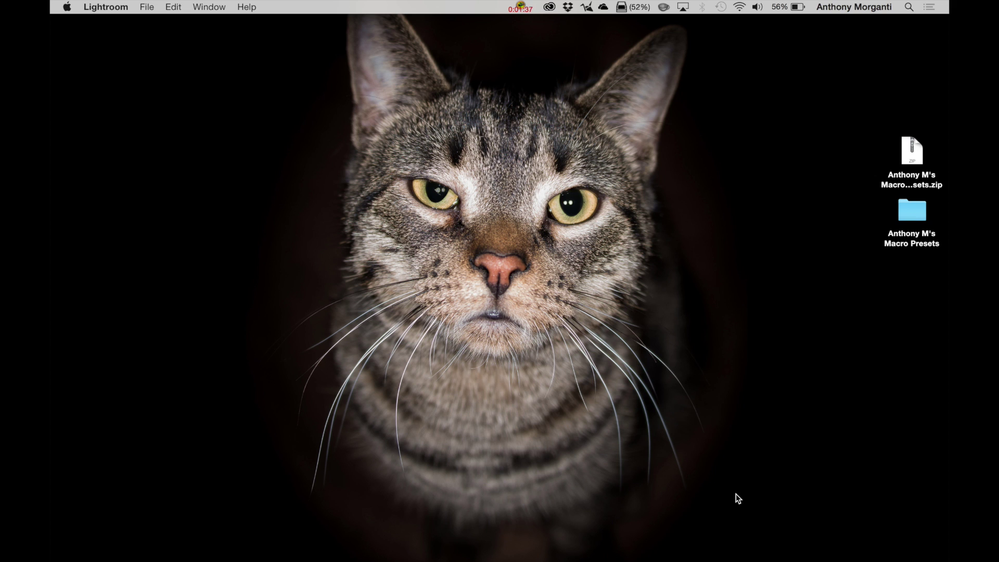
Restore the minimized Lightroom window on the butterfly photo and reopen the Presets list
mouse_move(693, 557)
left_click(658, 539)
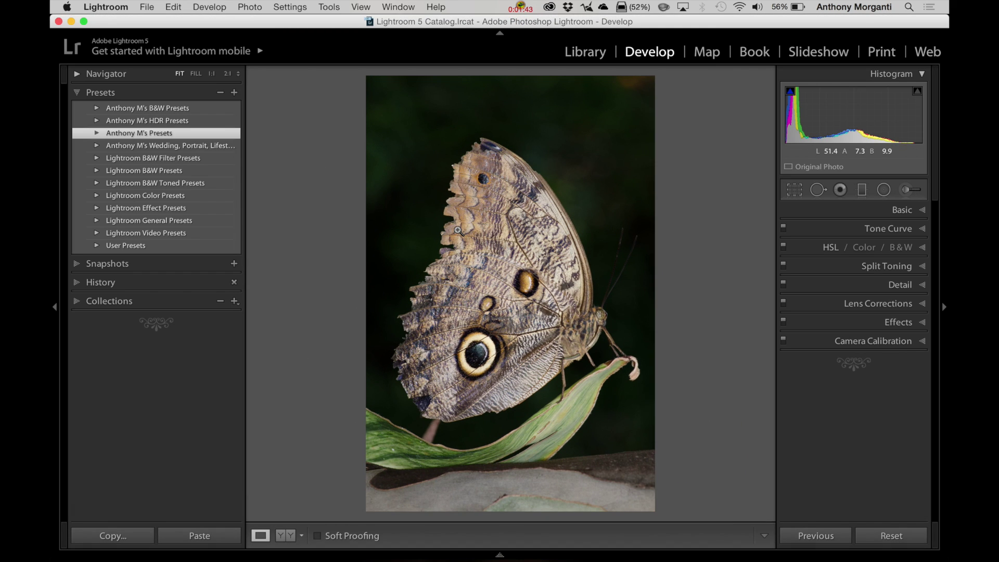
left_click(78, 93)
left_click(78, 93)
Create a new develop presets folder named 'Macro Presets' and expand it
right_click(184, 135)
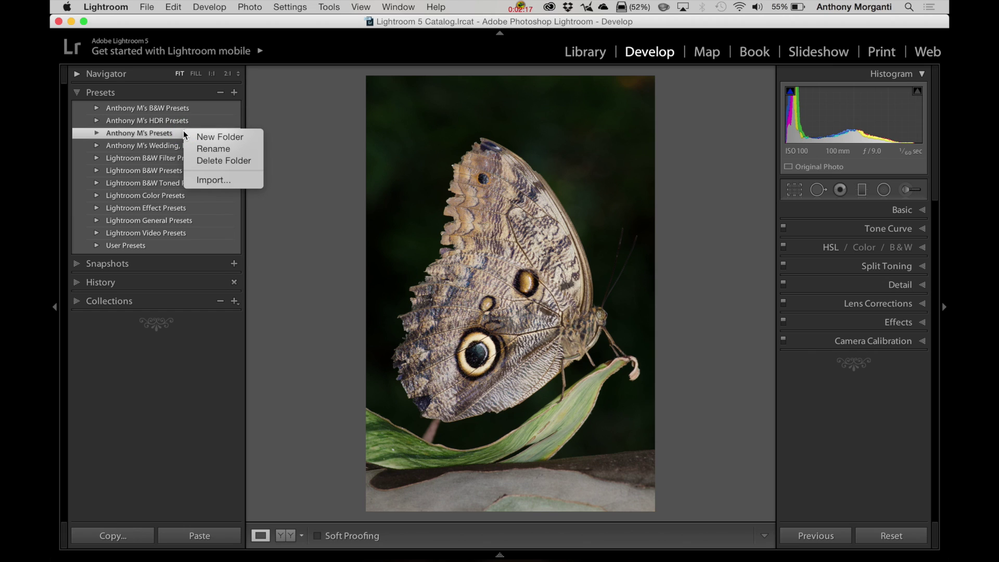
left_click(208, 136)
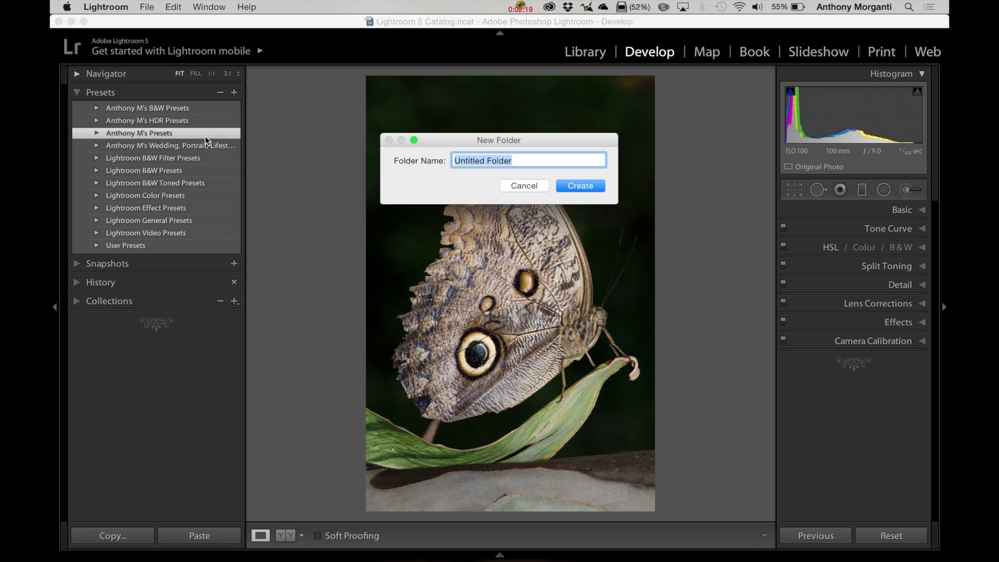
type("Anthony M's Macro Presets")
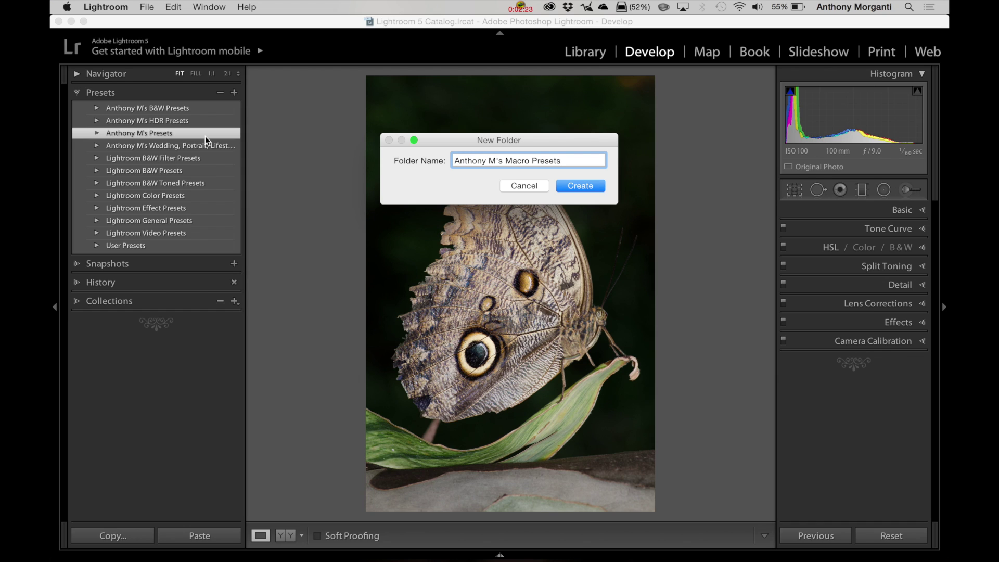
left_click(575, 187)
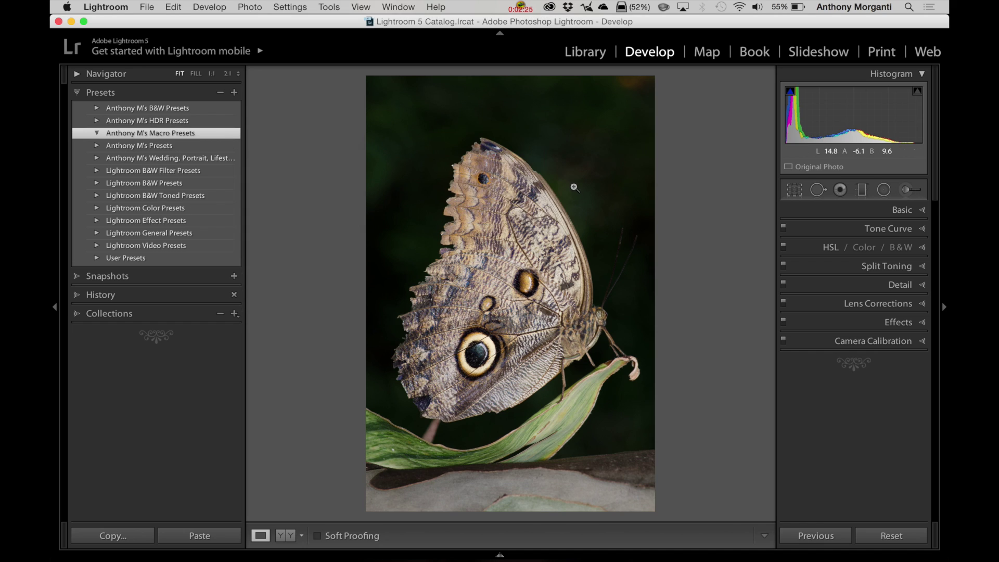
left_click(96, 133)
Import every preset file from the desktop Macro Presets folder into the new Macro Presets folder
right_click(137, 135)
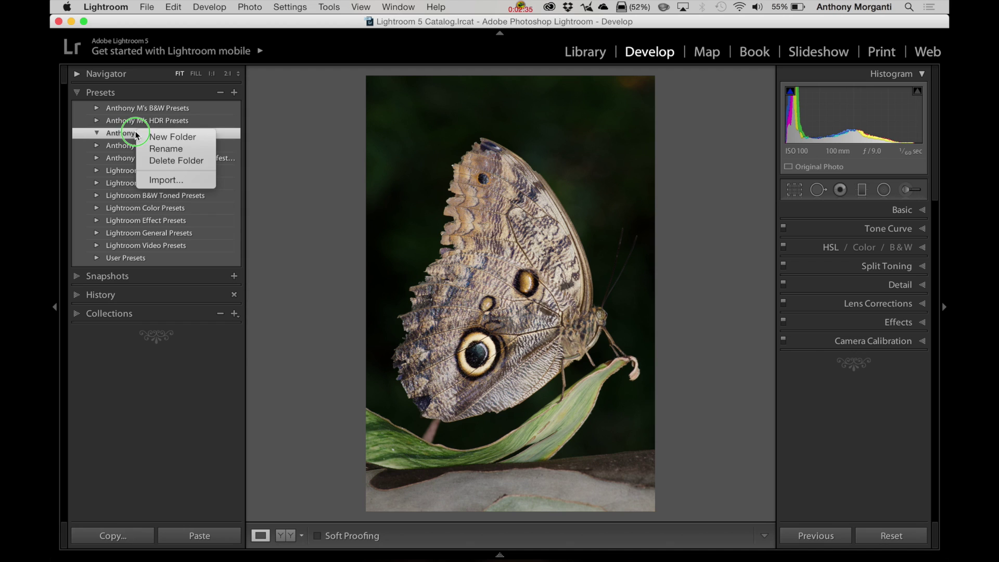
left_click(158, 180)
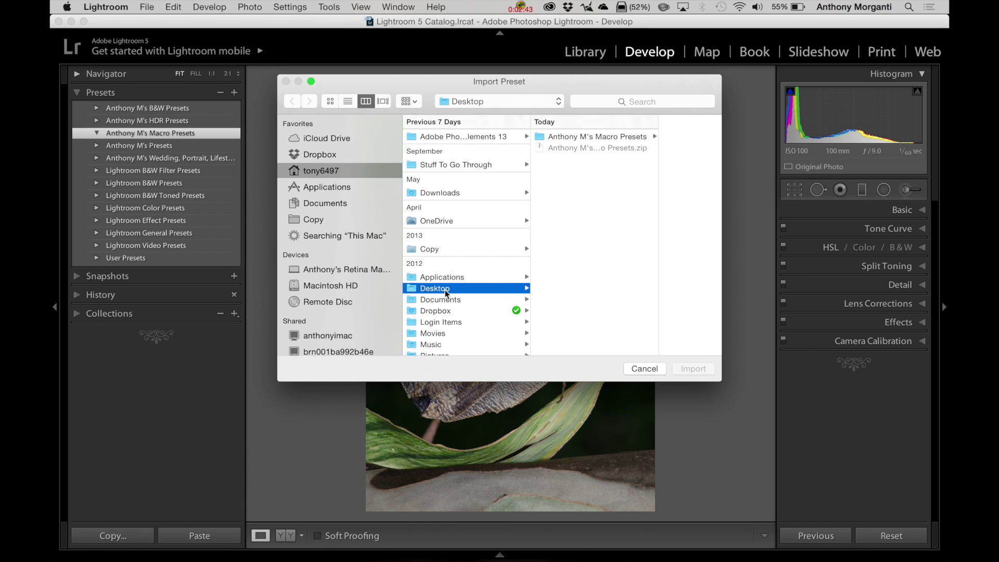
left_click(568, 138)
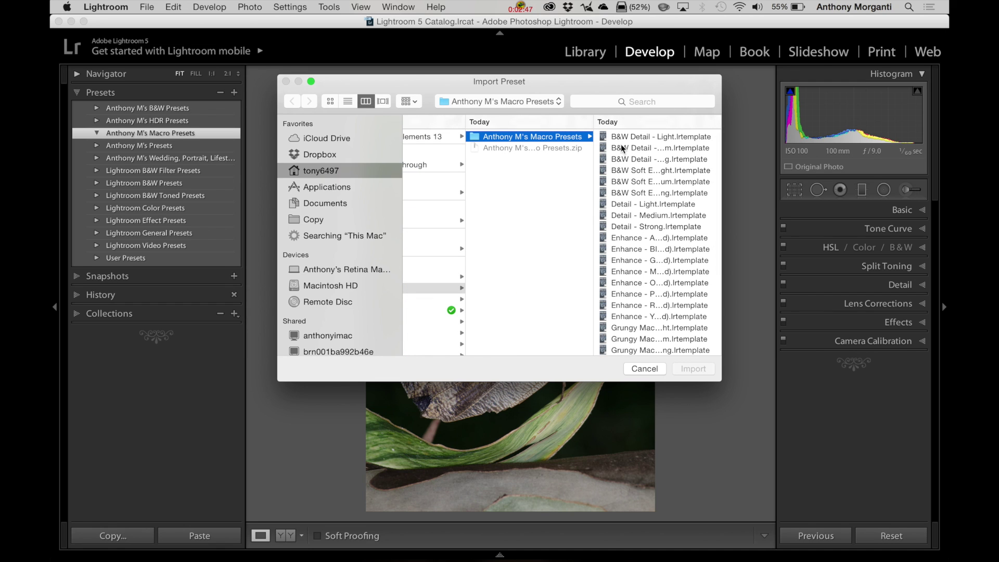
scroll(667, 250, "down", 5)
scroll(672, 265, "up", 5)
left_click(628, 141)
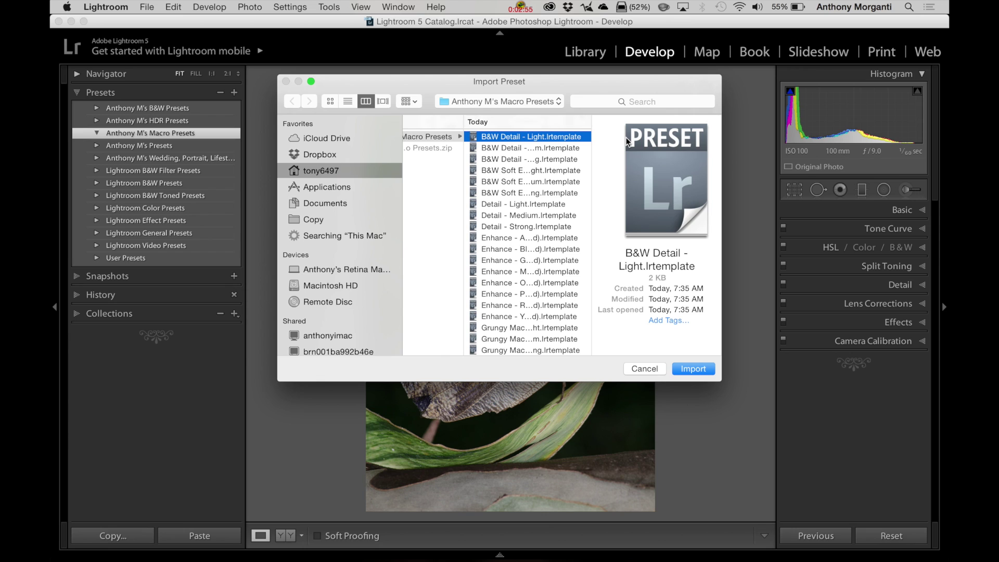
key("super+a")
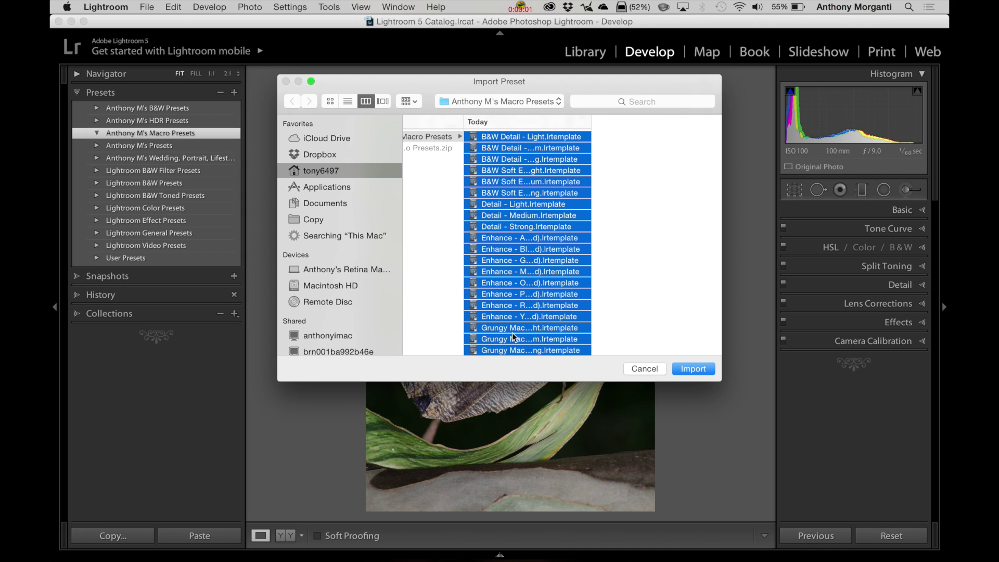
left_click(693, 369)
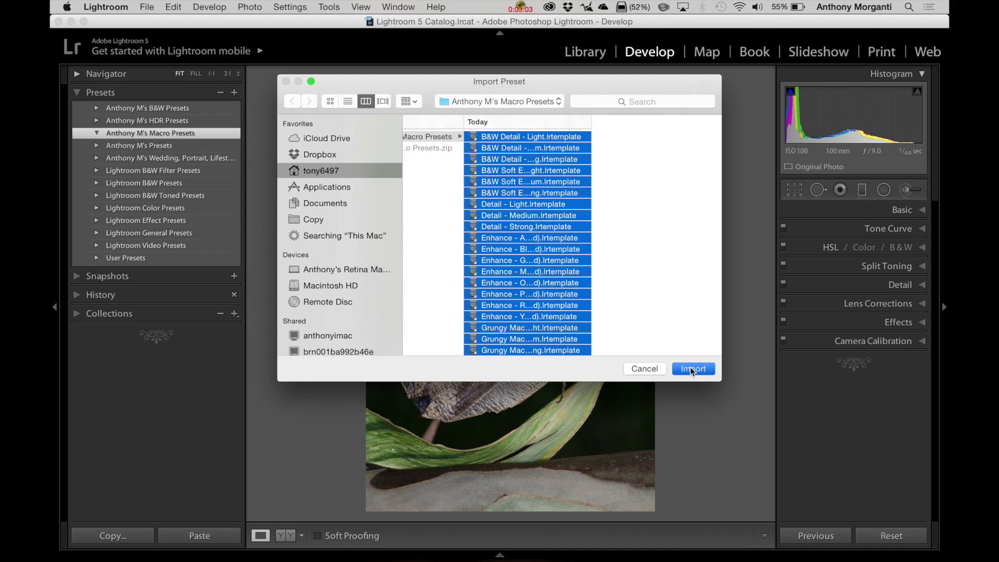
Reset the butterfly photo to its unedited settings, then apply the Detail - Light preset
left_click(891, 538)
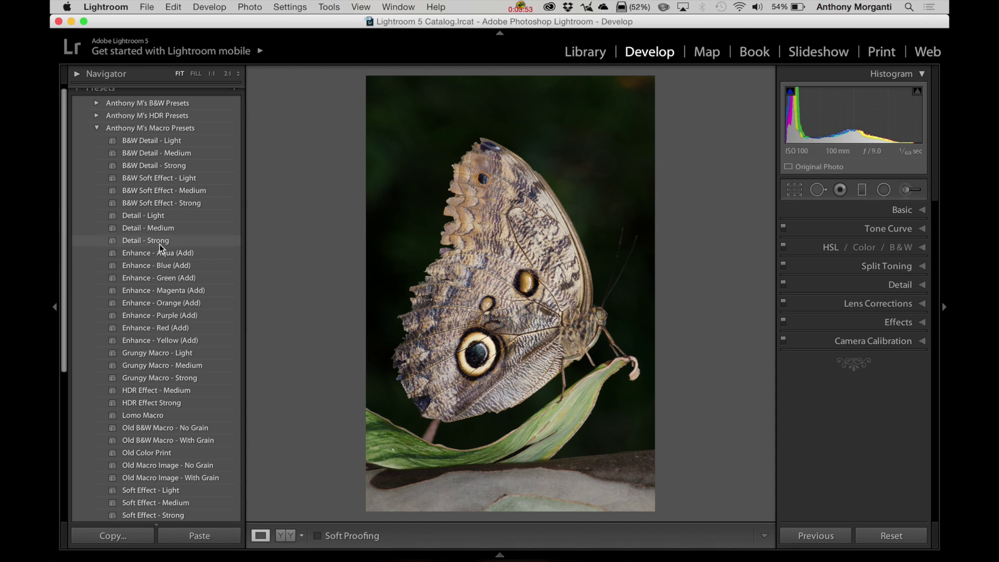
left_click(156, 217)
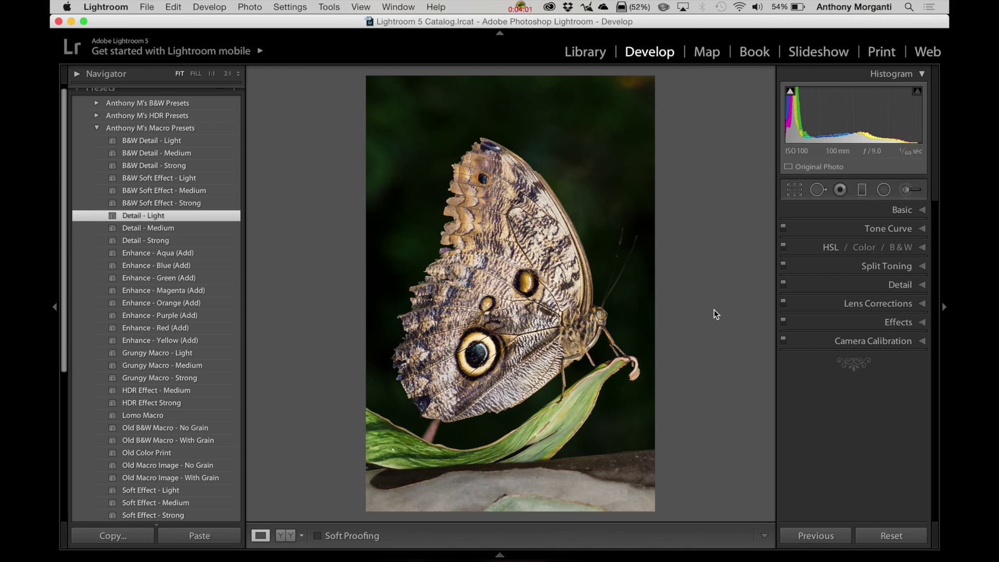
Compare Detail - Light with the original, then try Detail - Medium and settle on Detail - Strong
key("backslash")
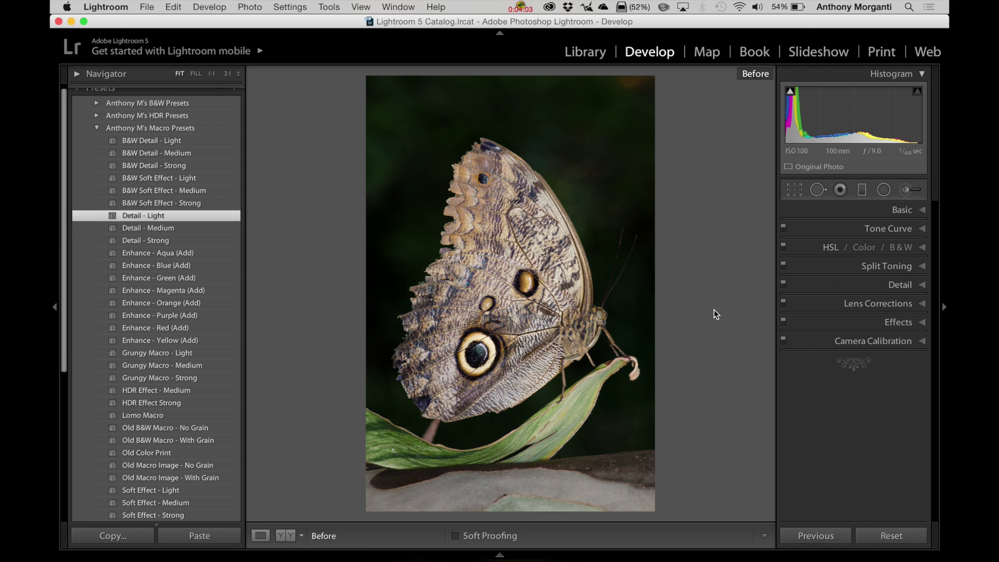
key("backslash")
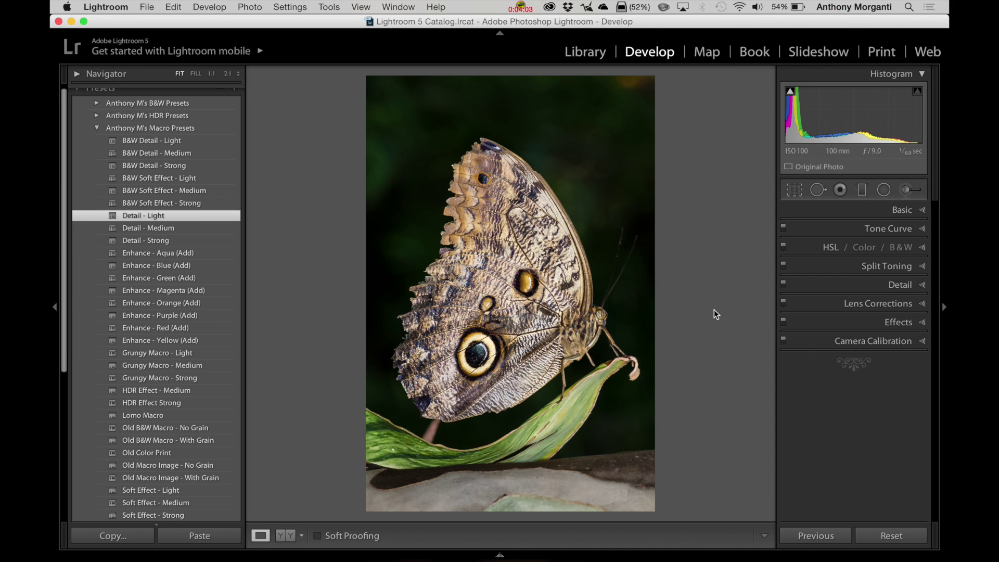
left_click(147, 227)
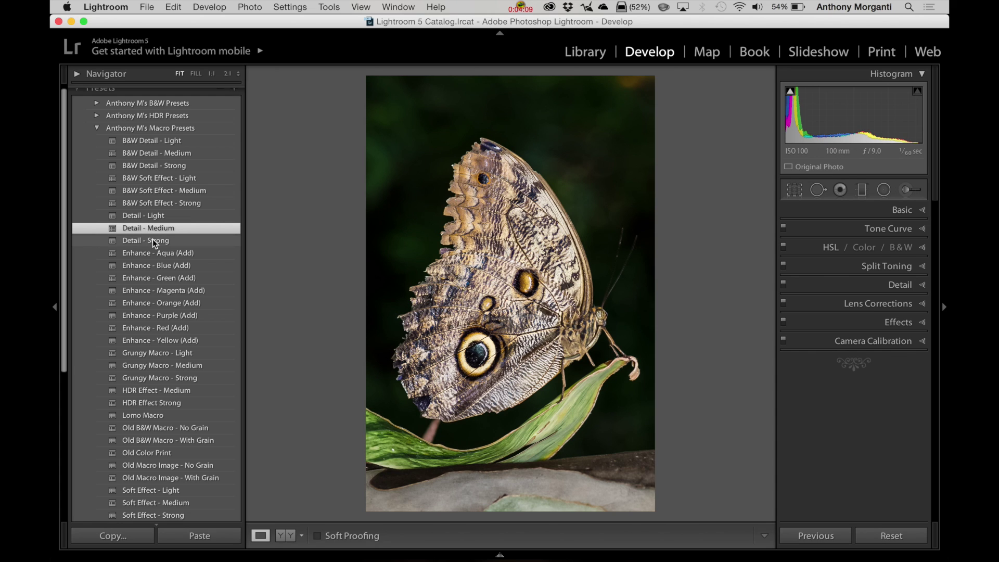
left_click(152, 239)
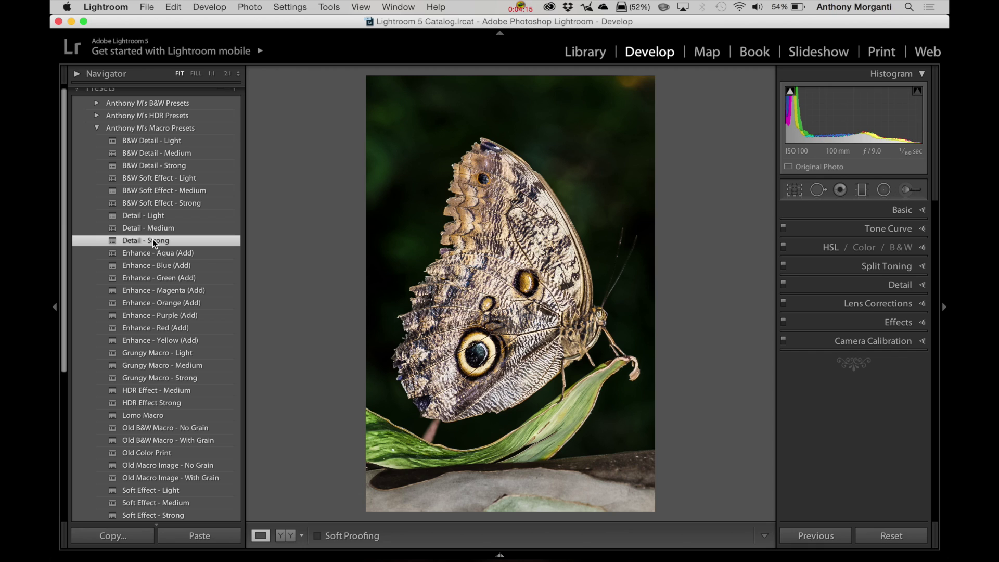
Try B&W Detail - Light, Medium and Strong on the butterfly, then advance to Metallic Wasp-1.tif
left_click(146, 140)
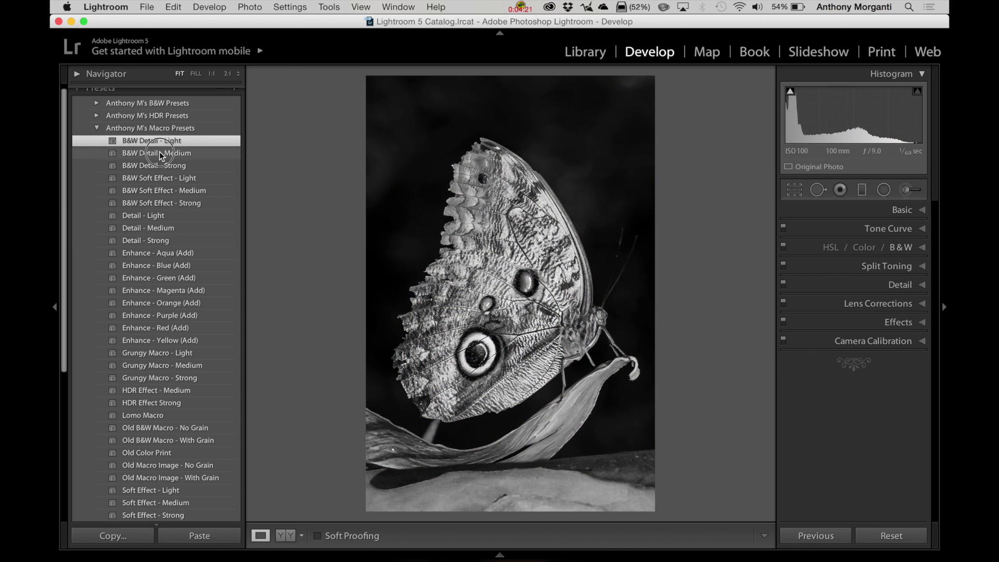
left_click(159, 152)
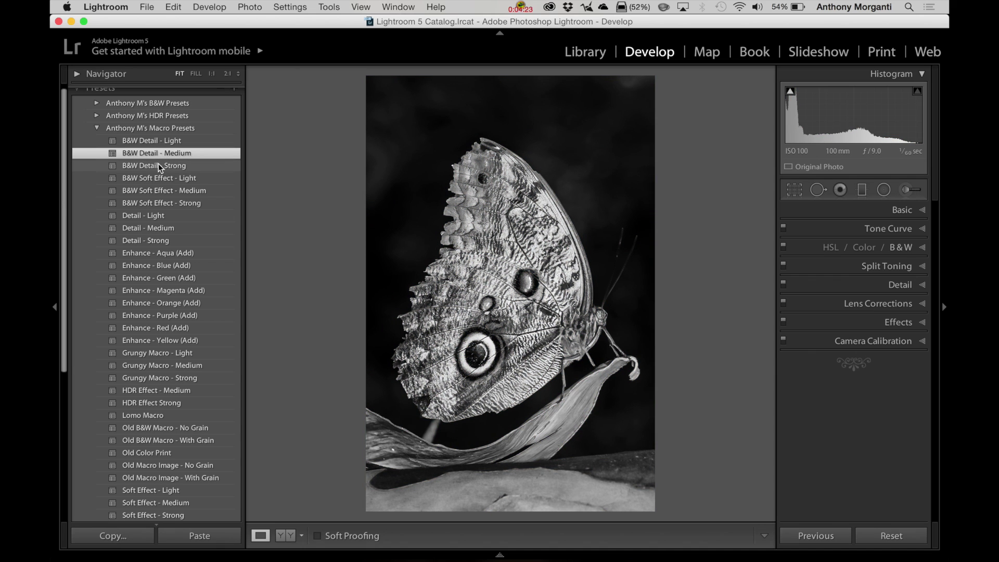
left_click(159, 164)
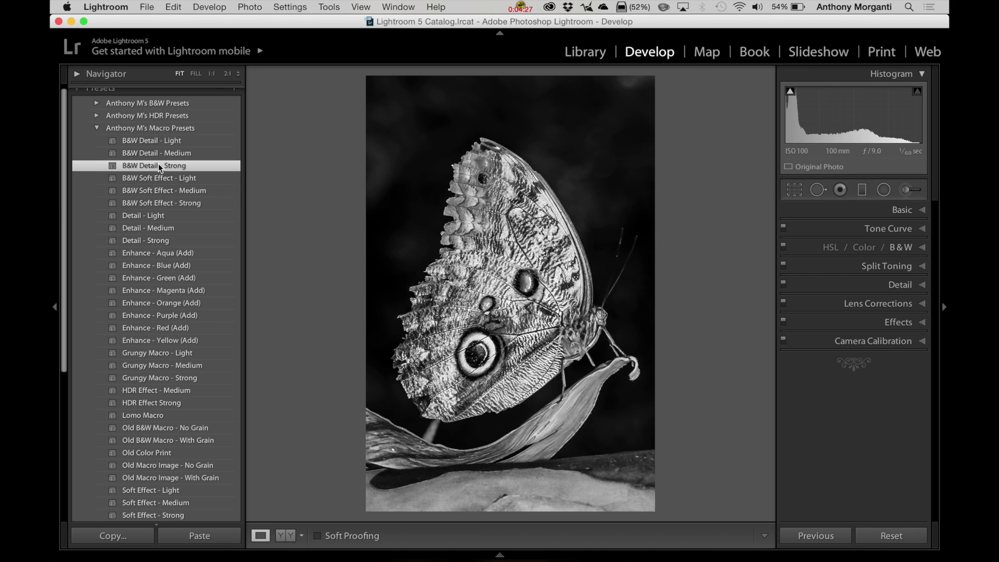
key("Right")
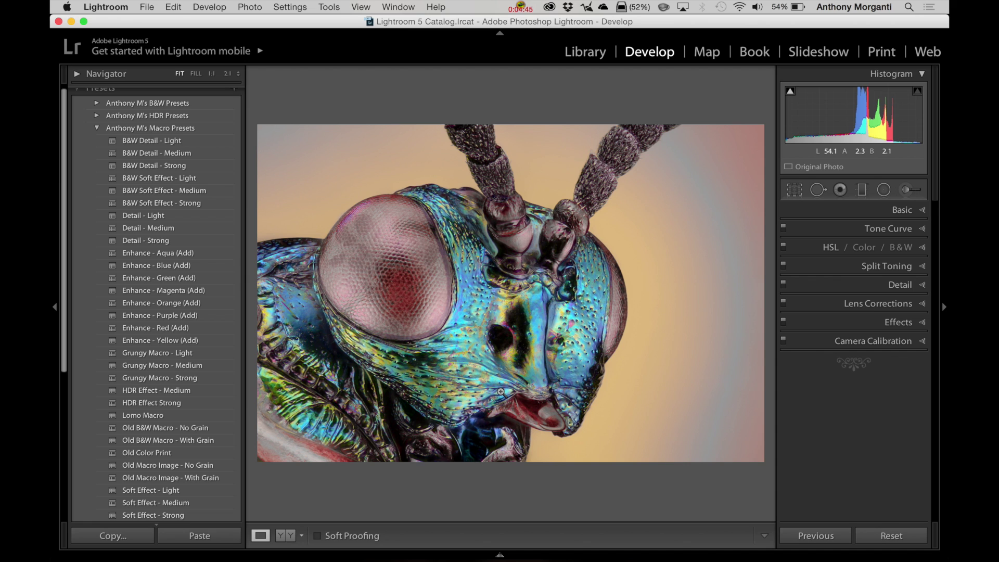
Apply Detail - Light to the wasp, compare it with the original, and advance to _DSC0947.NEF
left_click(154, 218)
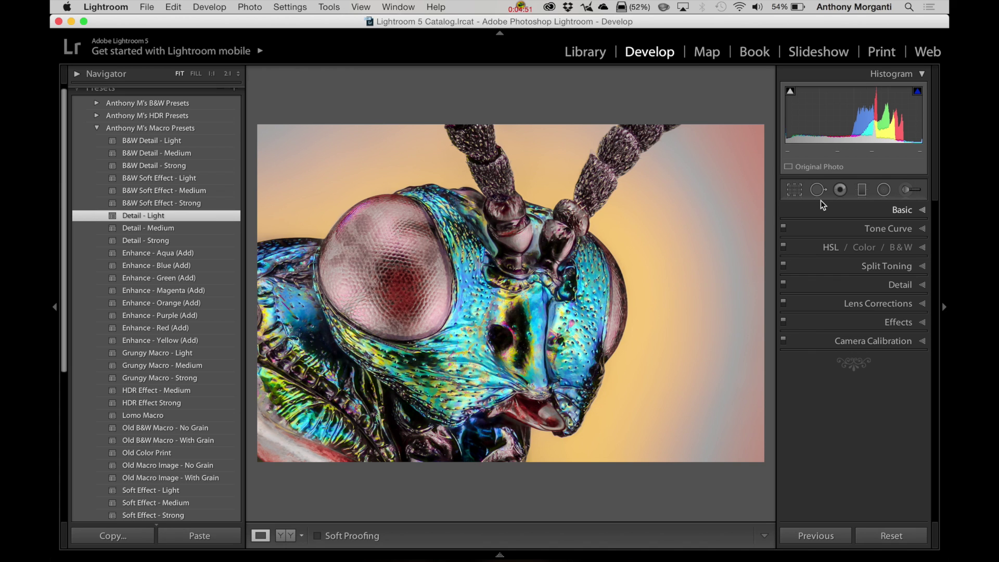
key("backslash")
key("backslash")
key("Right")
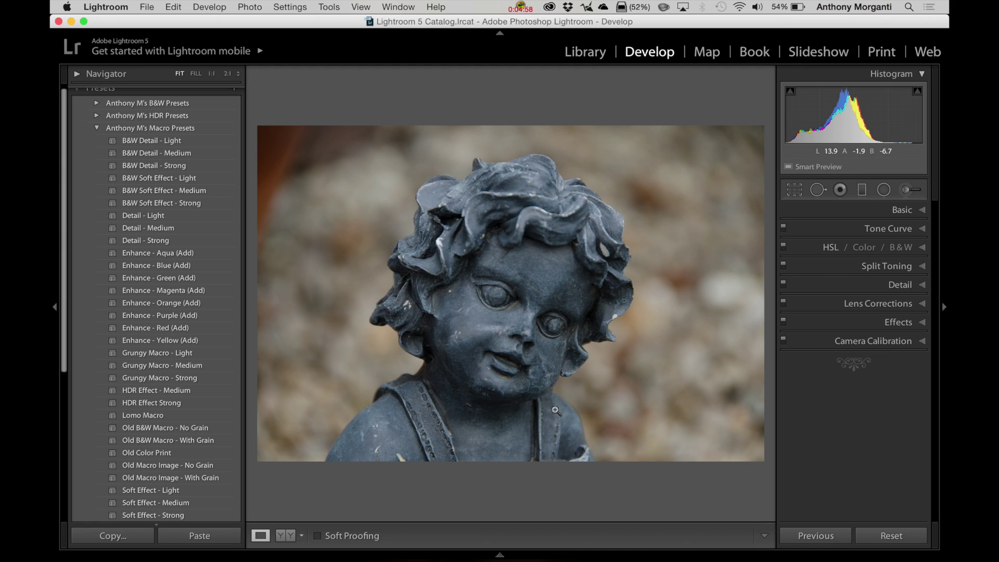
Apply Soft Effect - Strong to the statue photo, then advance to _DSC4899.NEF
scroll(203, 349, "down", 3)
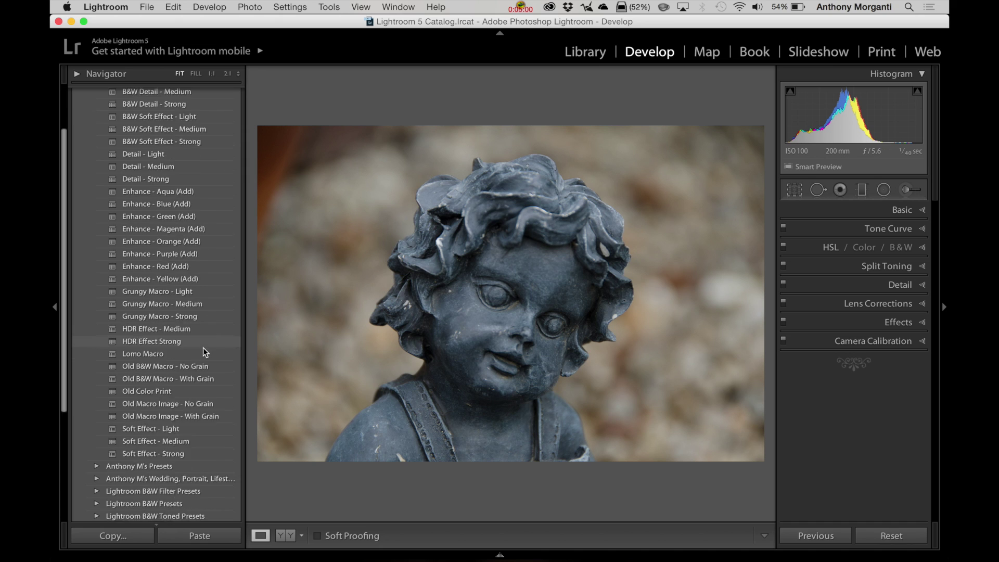
scroll(203, 347, "down", 5)
left_click(145, 352)
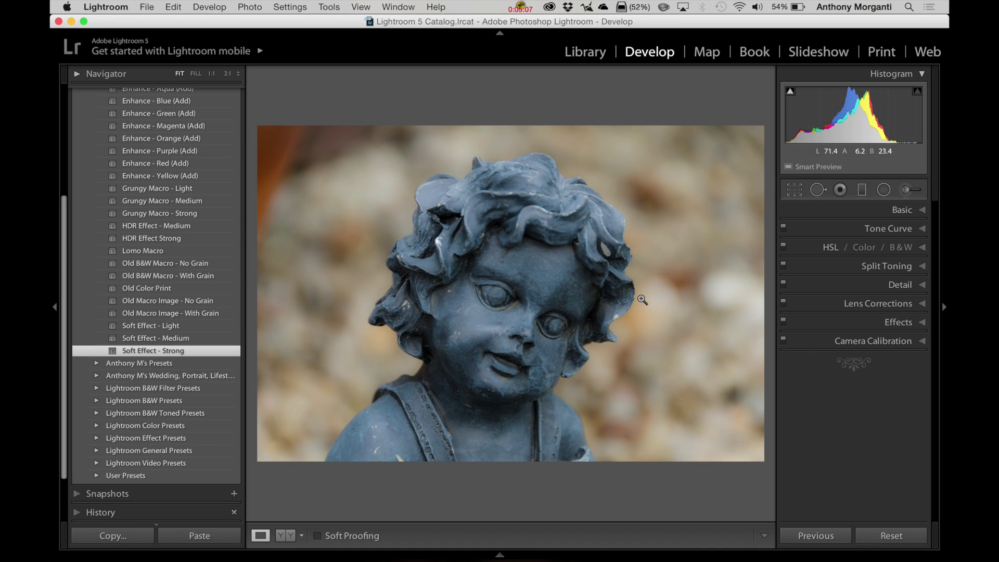
scroll(191, 164, "up", 10)
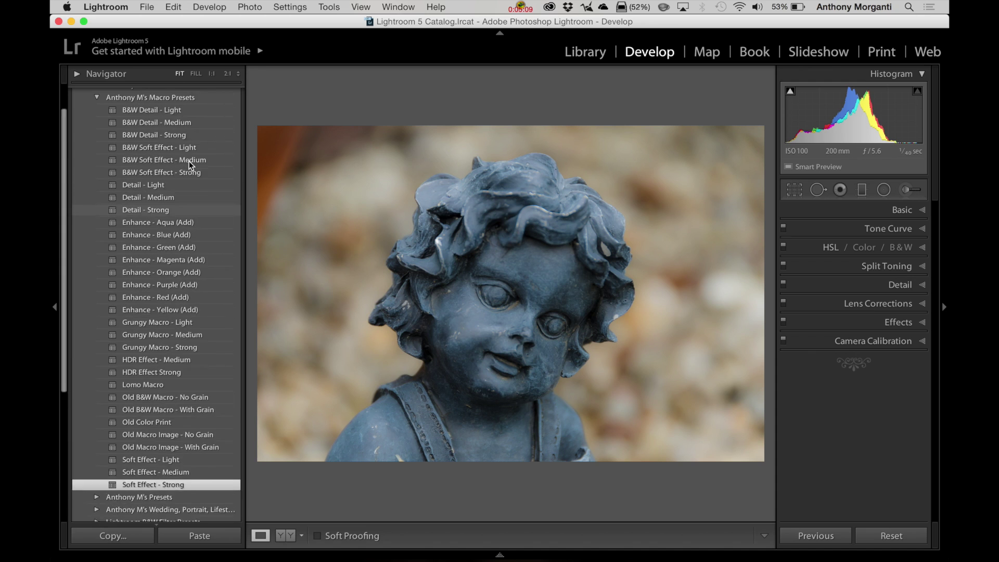
key("Right")
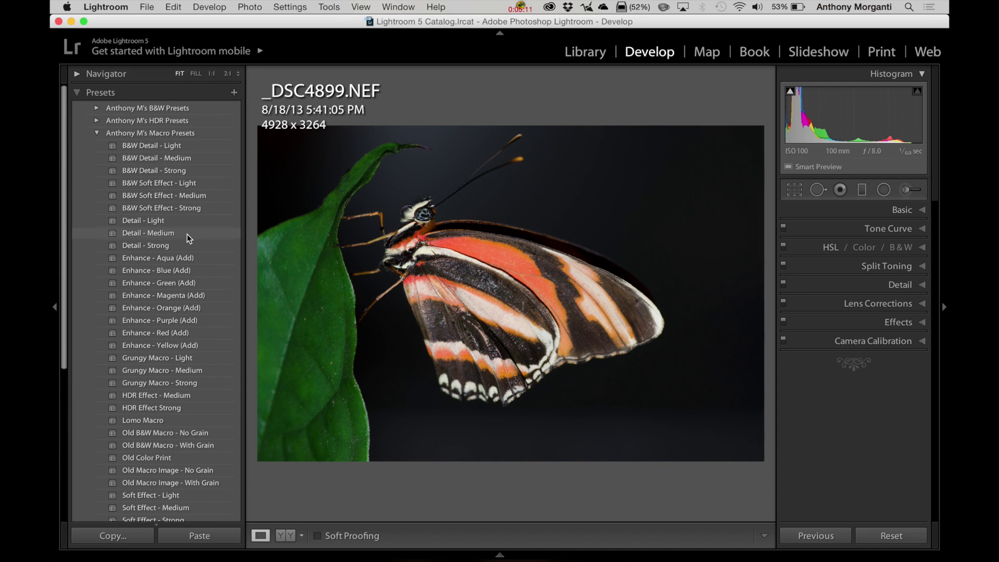
Give the orange-striped butterfly the Old Macro Image - No Grain preset, then advance to Strawberries-1.tif
scroll(187, 237, "down", 5)
scroll(188, 237, "down", 1)
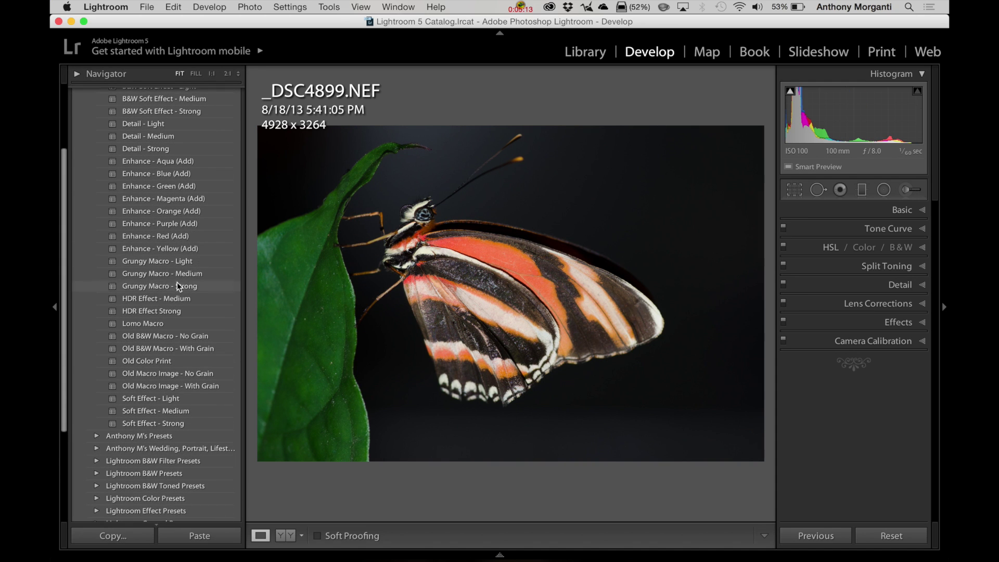
left_click(155, 373)
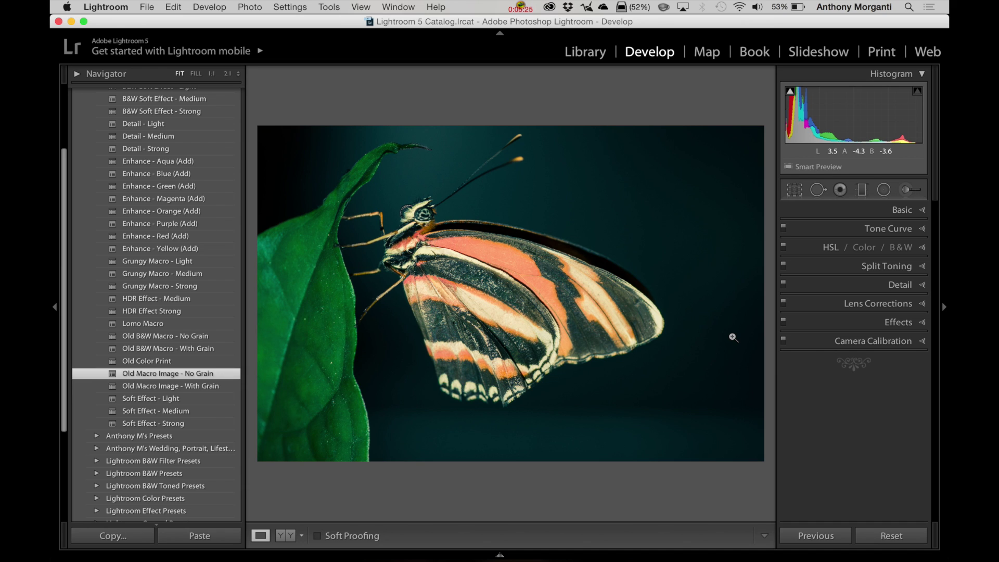
key("Right")
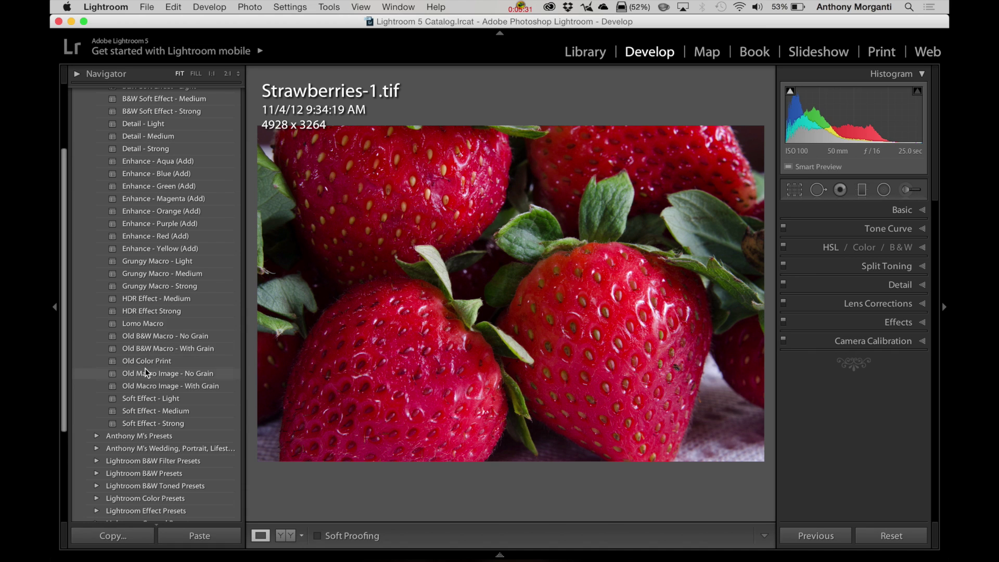
Apply Detail - Light to the strawberries, then layer Enhance - Red (Add) on top
scroll(165, 159, "up", 3)
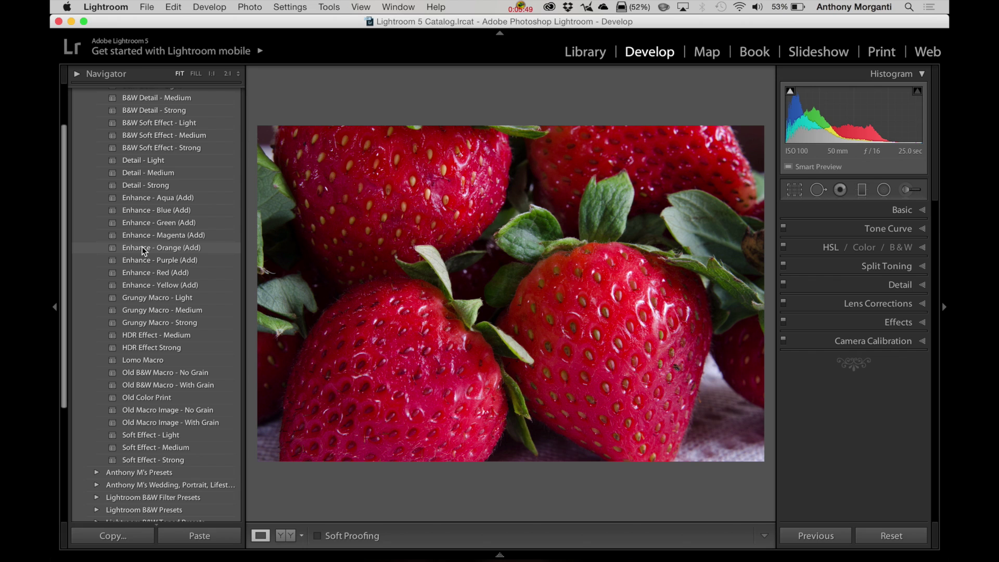
scroll(153, 217, "up", 3)
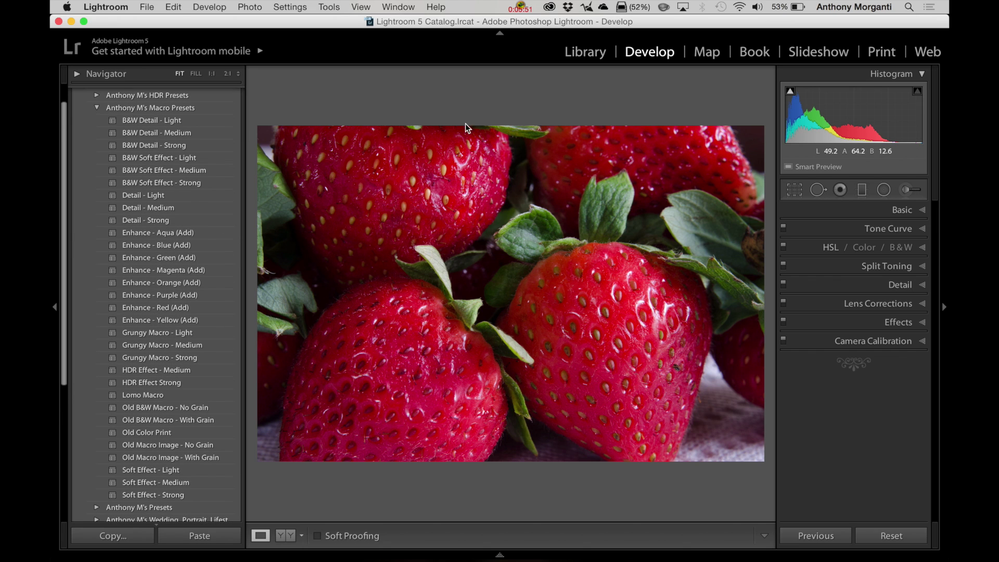
left_click(153, 198)
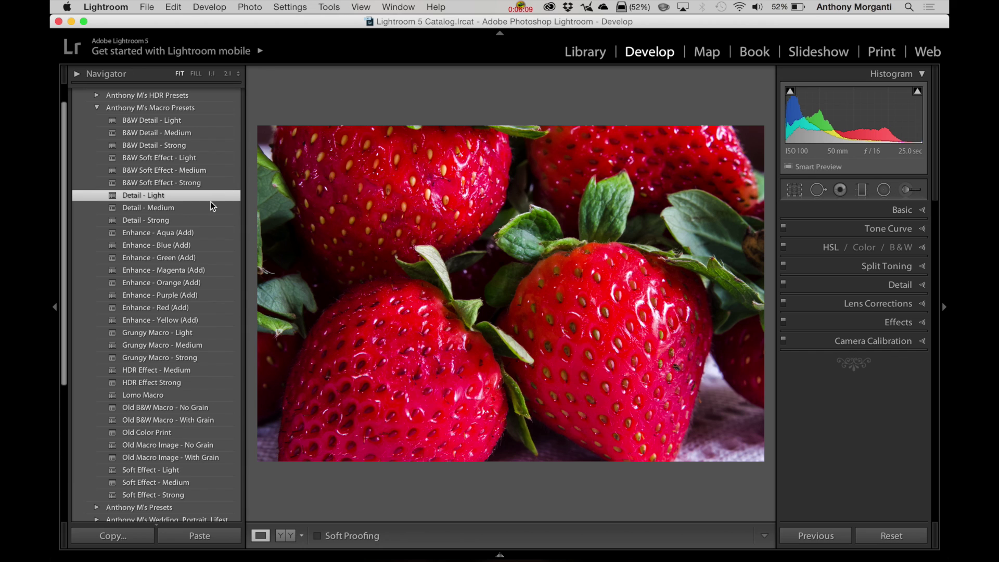
left_click(162, 308)
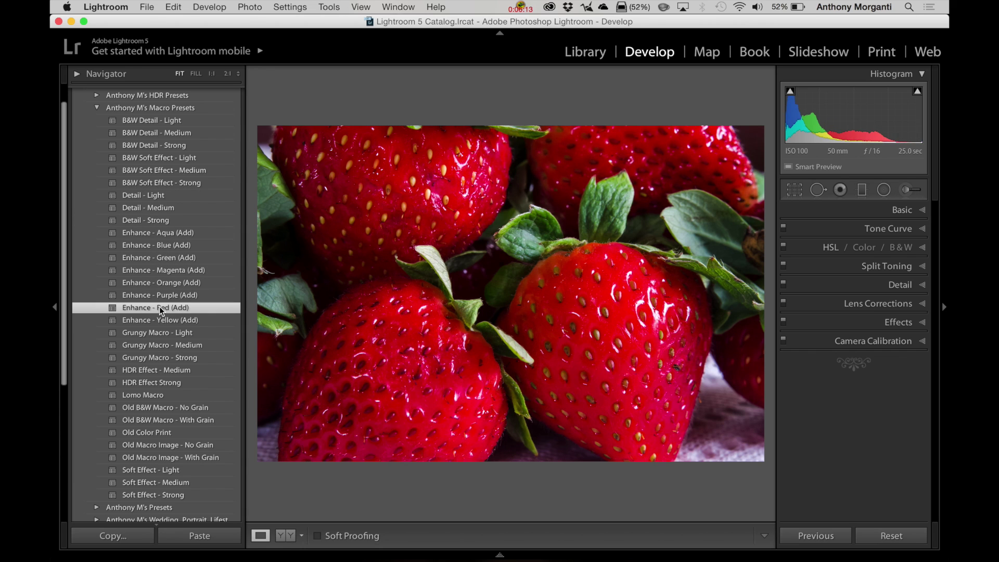